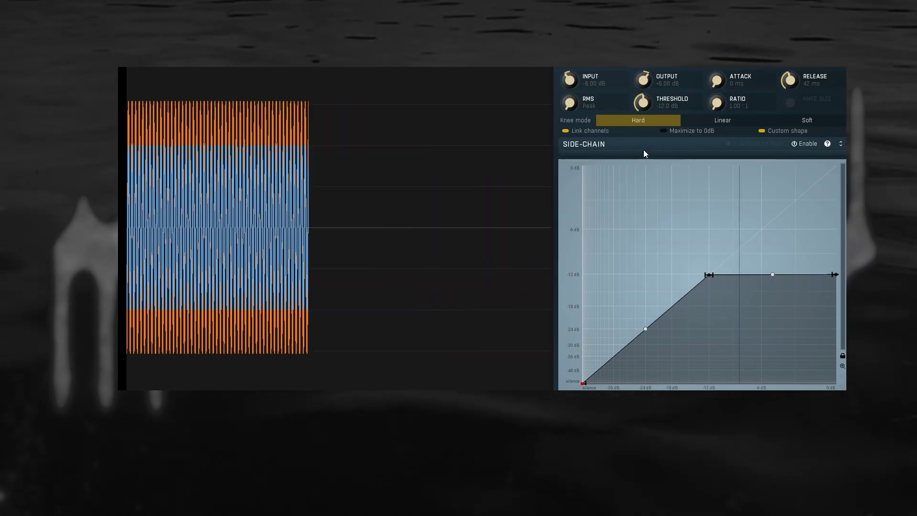
Step: Lengthen MCompressor's attack from 0 ms to about 4.0 ms
{"action": "mouse_move", "coordinate": [716, 80]}
{"action": "left_mouse_down"}
{"action": "mouse_move", "coordinate": [716, 69]}
{"action": "mouse_move", "coordinate": [716, 77]}
{"action": "left_mouse_up"}
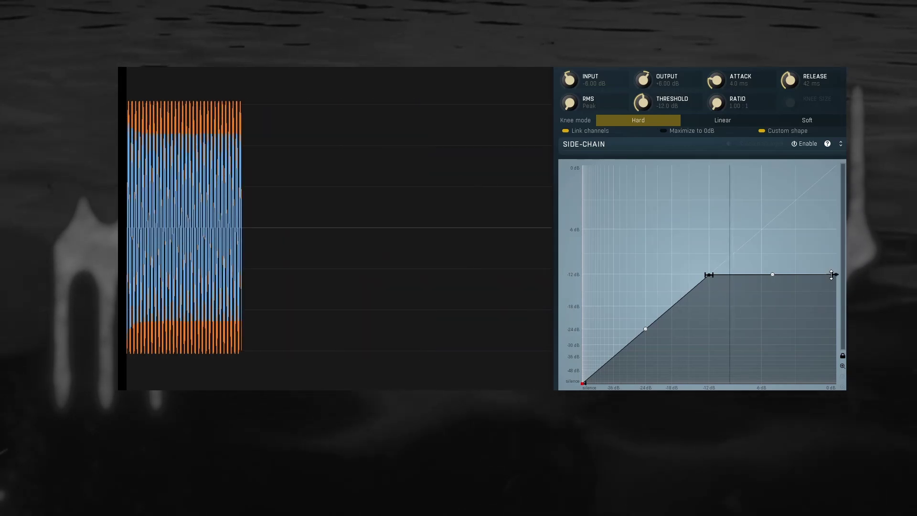
Step: Raise the transfer curve's right end node to -6 dB output
{"action": "left_click_drag", "start_coordinate": [831, 275], "coordinate": [836, 233]}
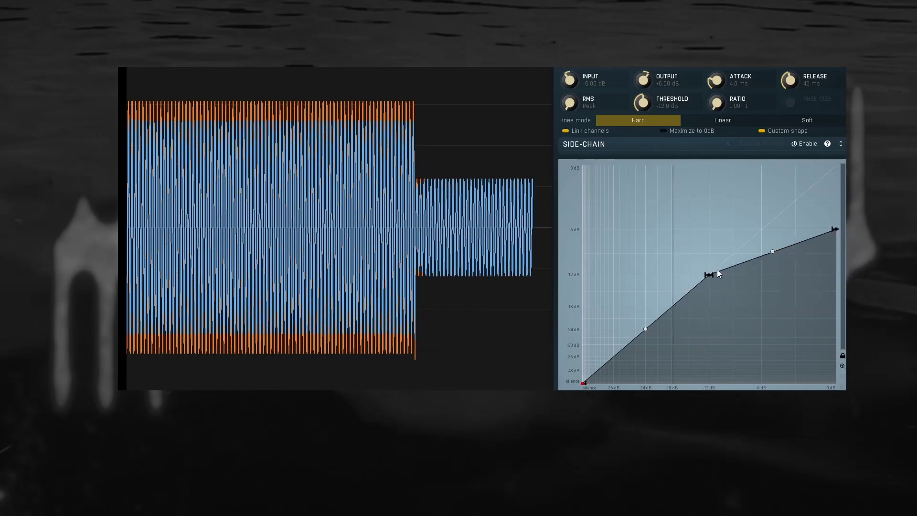
{"action": "mouse_move", "coordinate": [834, 228]}
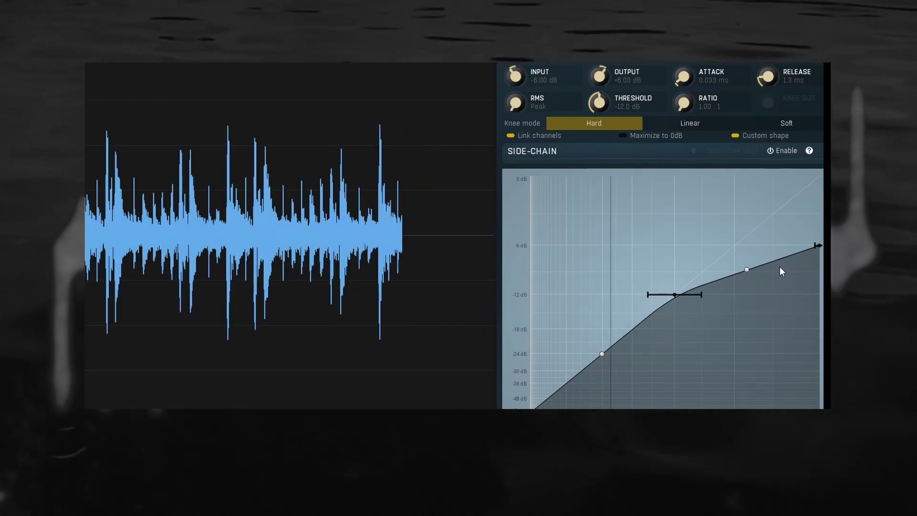
Step: Pull the upper curve node back so the transfer curve is a straight diagonal
{"action": "left_click_drag", "start_coordinate": [764, 260], "coordinate": [694, 266]}
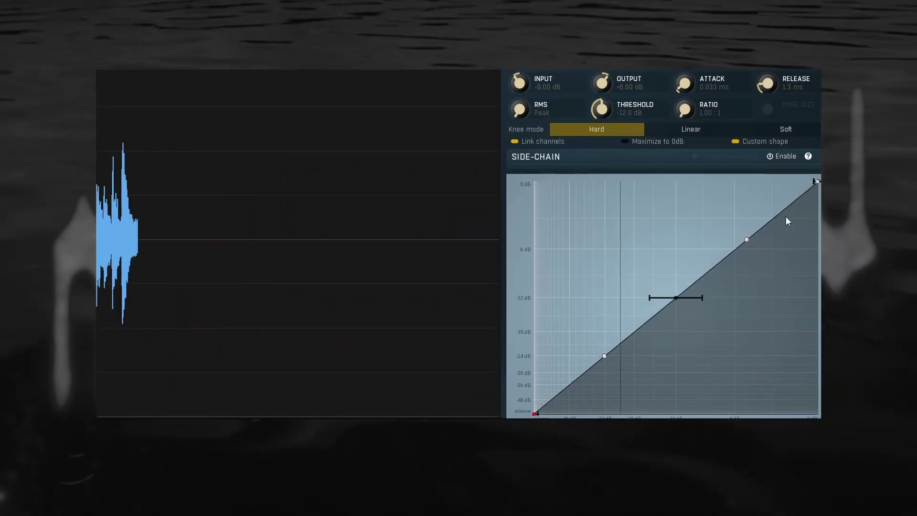
Step: Move the top node to In -6 dB / Out 0 dB, keeping the -12 dB node in place
{"action": "mouse_move", "coordinate": [815, 181]}
{"action": "mouse_move", "coordinate": [816, 180]}
{"action": "left_mouse_down"}
{"action": "mouse_move", "coordinate": [808, 304]}
{"action": "mouse_move", "coordinate": [818, 276]}
{"action": "mouse_move", "coordinate": [779, 225]}
{"action": "mouse_move", "coordinate": [743, 191]}
{"action": "mouse_move", "coordinate": [708, 191]}
{"action": "mouse_move", "coordinate": [739, 190]}
{"action": "left_mouse_up"}
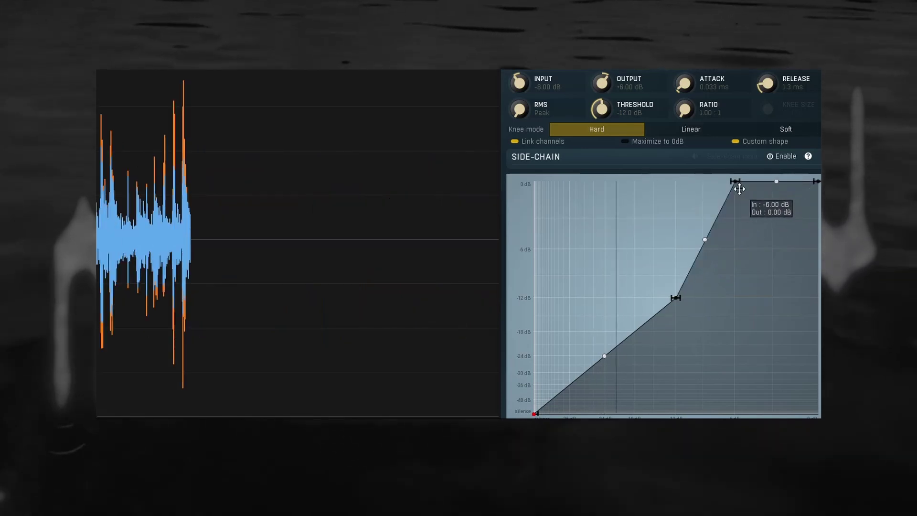
{"action": "left_click_drag", "start_coordinate": [679, 297], "coordinate": [712, 268]}
{"action": "left_click_drag", "start_coordinate": [743, 185], "coordinate": [783, 283]}
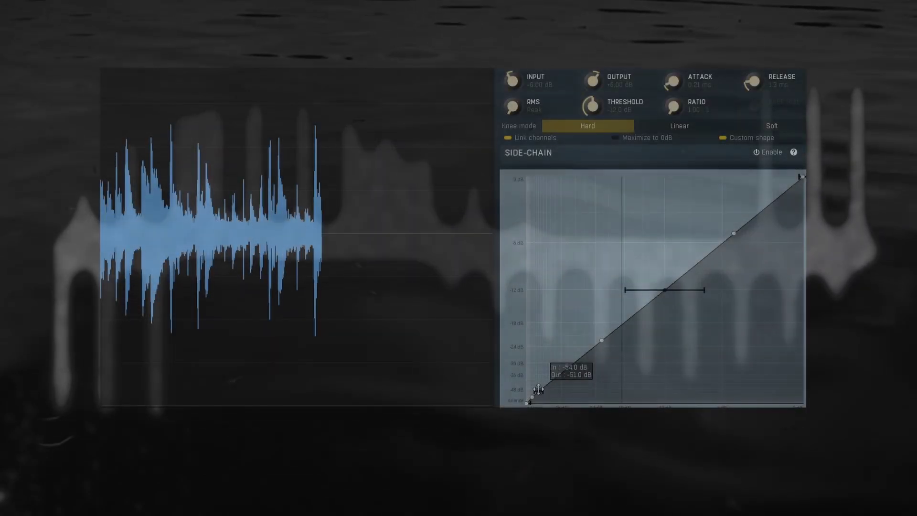
Step: Lift the curve's bottom end and straighten the lower segment into a diagonal through the -18 dB node
{"action": "left_click_drag", "start_coordinate": [539, 392], "coordinate": [523, 296]}
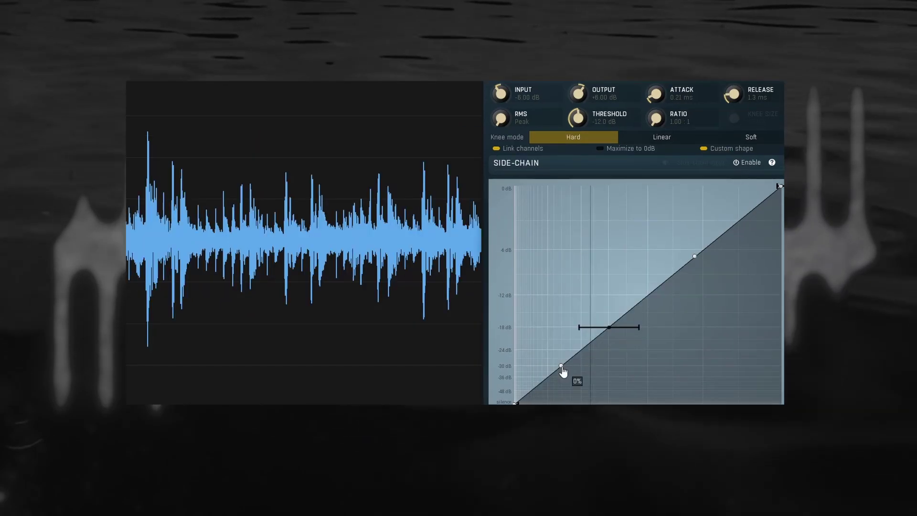
{"action": "left_click_drag", "start_coordinate": [562, 352], "coordinate": [562, 348]}
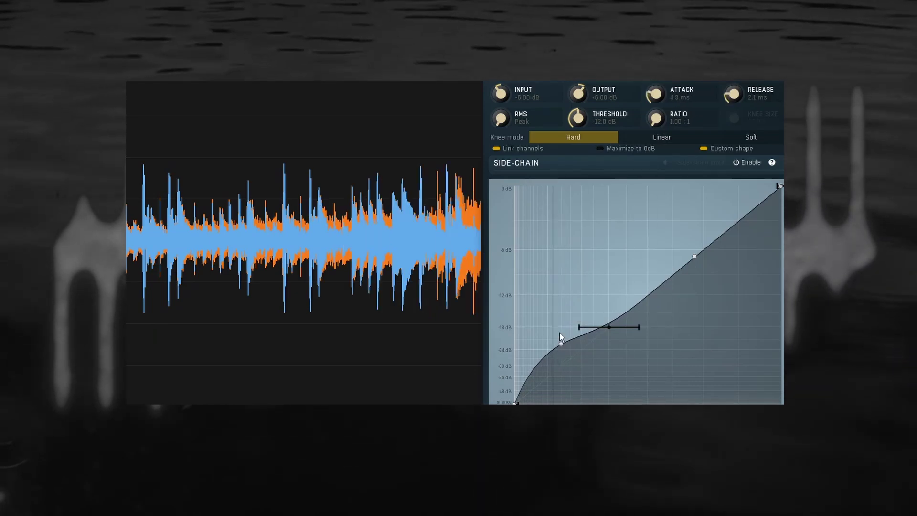
{"action": "left_click_drag", "start_coordinate": [561, 343], "coordinate": [562, 330]}
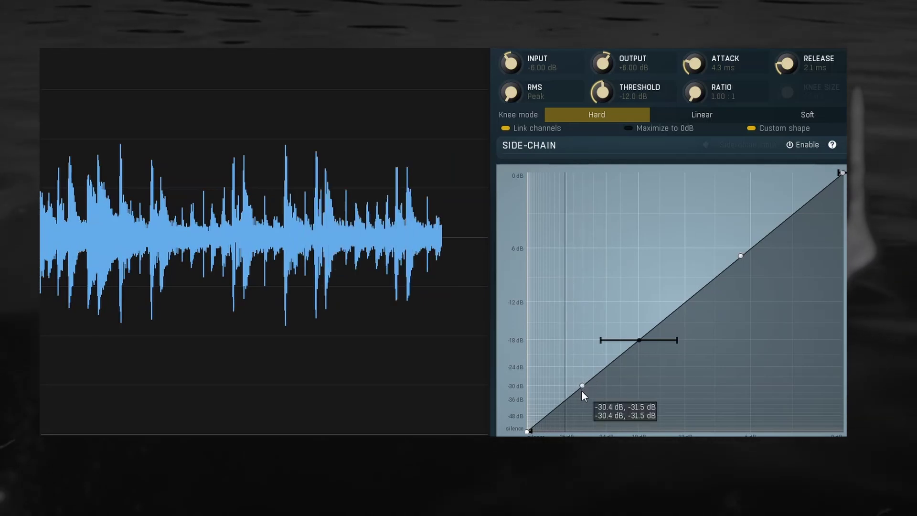
Step: Drop the lower nodes to silence below -27 dB input, rising steeply to the -18 dB knee
{"action": "left_click_drag", "start_coordinate": [583, 388], "coordinate": [586, 410]}
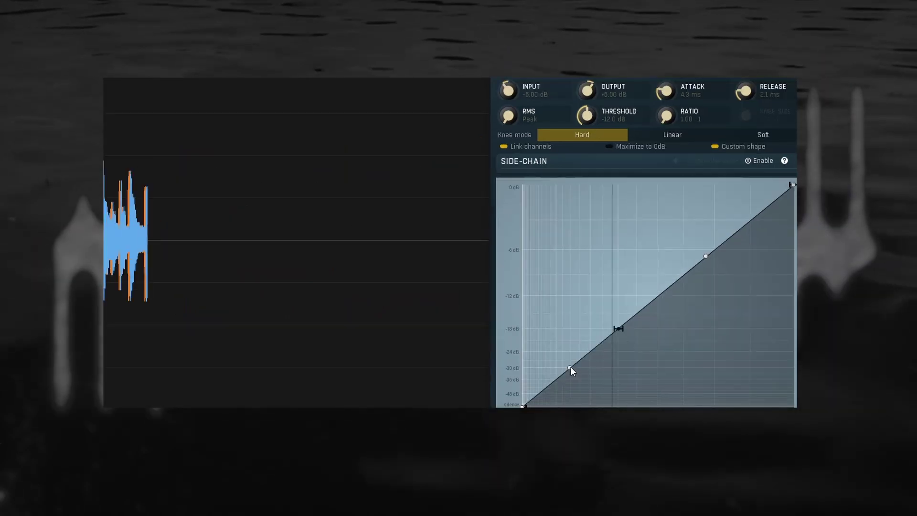
{"action": "left_click_drag", "start_coordinate": [570, 366], "coordinate": [579, 405]}
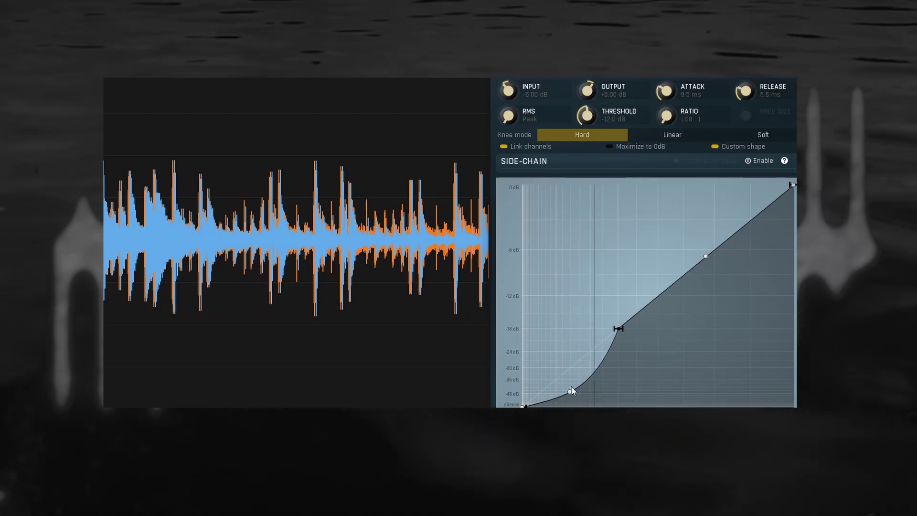
{"action": "left_click_drag", "start_coordinate": [572, 390], "coordinate": [570, 396]}
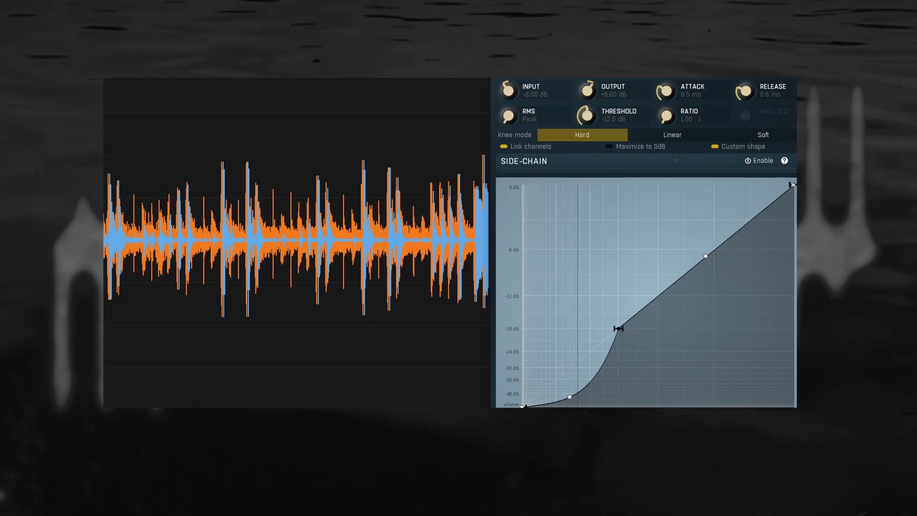
{"action": "left_click_drag", "start_coordinate": [570, 397], "coordinate": [576, 406]}
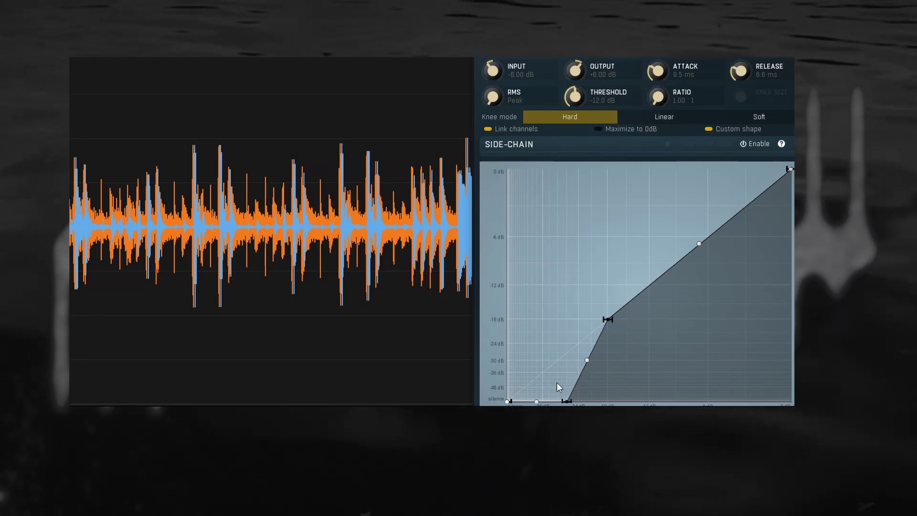
Step: Raise the bottom curve node to In -18 dB / Out -33 dB
{"action": "left_click_drag", "start_coordinate": [567, 401], "coordinate": [606, 366]}
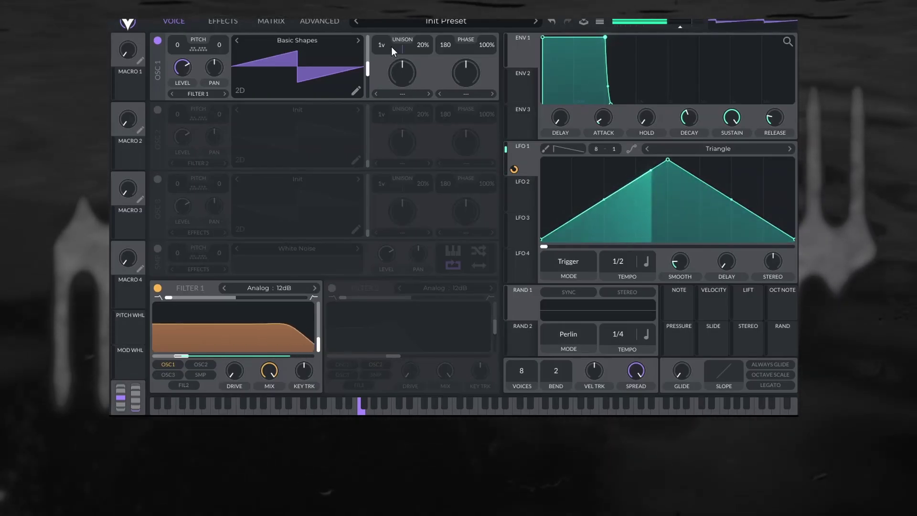
Step: Show Vital's modulation matrix with Lfo 1 routed to Filter 1 Cutoff and its remap graph
{"action": "left_click", "coordinate": [278, 21]}
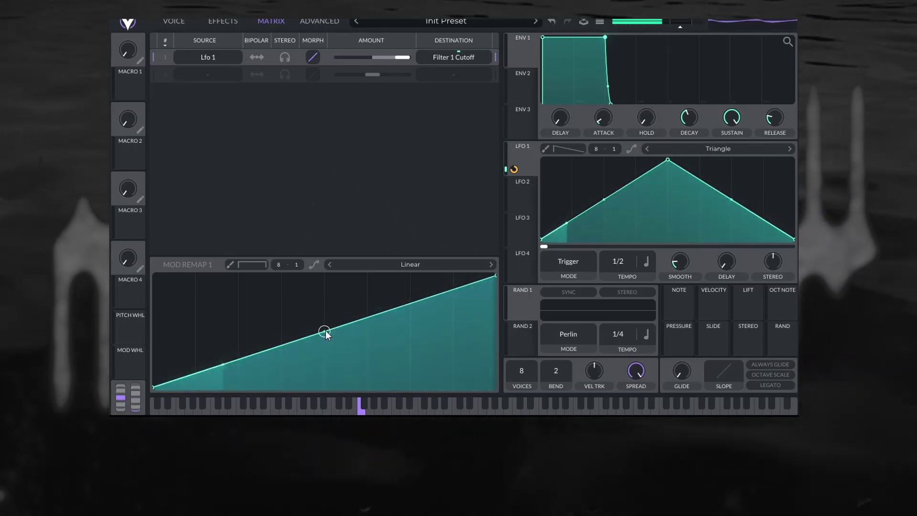
Step: Reshape Lfo 1's remap curve to bend low, then jump sharply mid-range and climb linearly
{"action": "left_click_drag", "start_coordinate": [326, 331], "coordinate": [340, 324]}
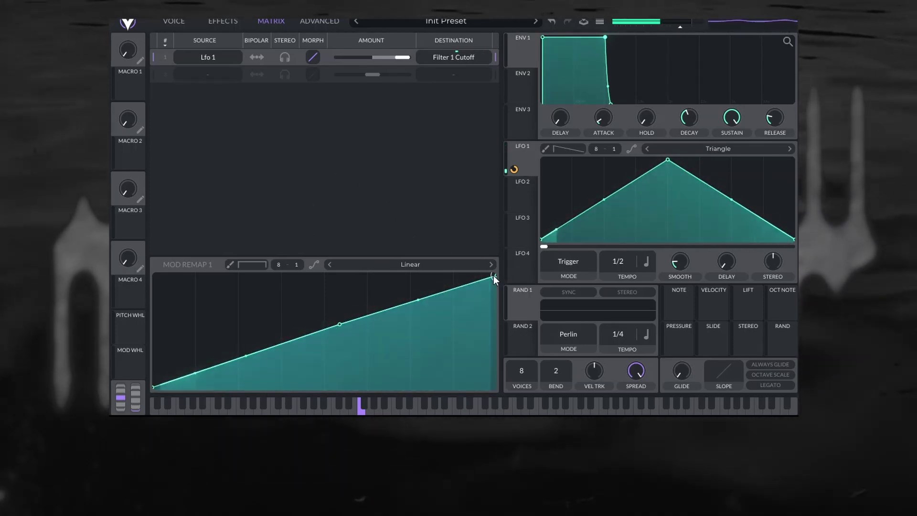
{"action": "mouse_move", "coordinate": [494, 276]}
{"action": "left_mouse_down"}
{"action": "mouse_move", "coordinate": [497, 329]}
{"action": "mouse_move", "coordinate": [494, 273]}
{"action": "mouse_move", "coordinate": [493, 322]}
{"action": "mouse_move", "coordinate": [494, 275]}
{"action": "mouse_move", "coordinate": [492, 286]}
{"action": "left_mouse_up"}
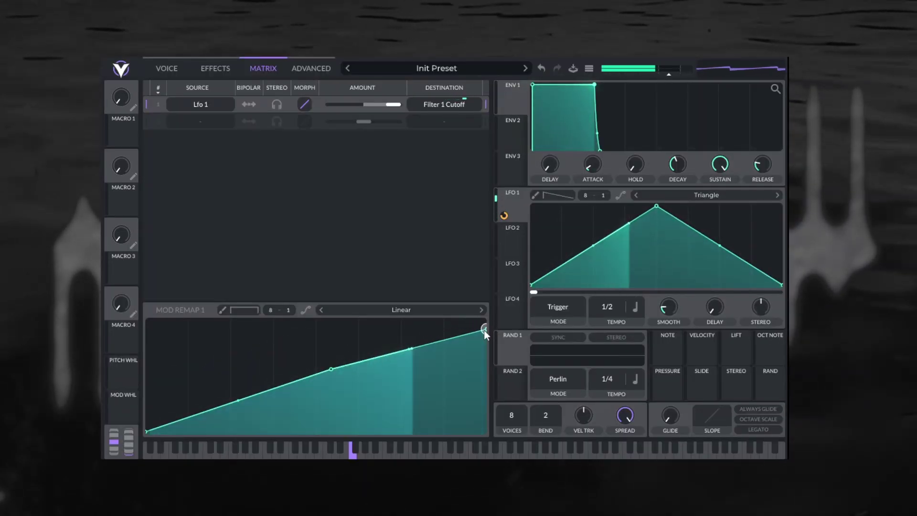
{"action": "left_click_drag", "start_coordinate": [484, 330], "coordinate": [486, 368]}
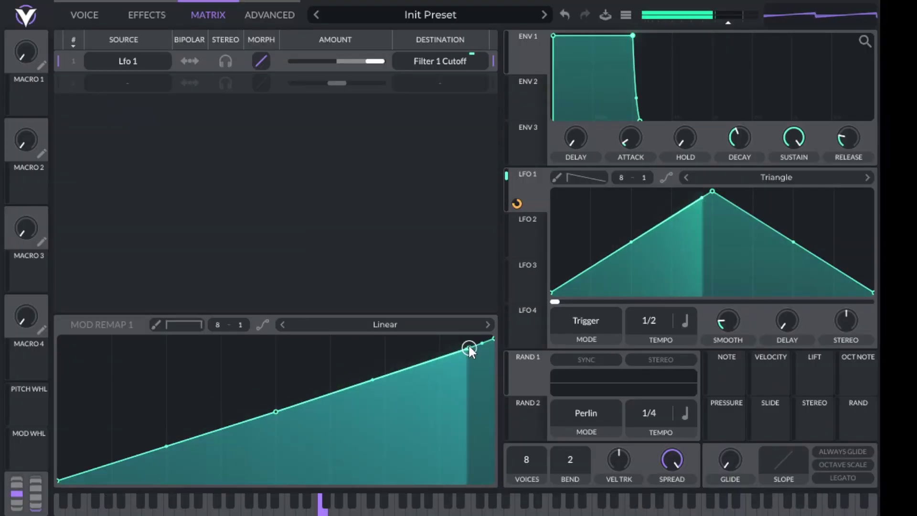
{"action": "mouse_move", "coordinate": [468, 349]}
{"action": "left_mouse_down"}
{"action": "mouse_move", "coordinate": [385, 338]}
{"action": "mouse_move", "coordinate": [457, 350]}
{"action": "mouse_move", "coordinate": [458, 331]}
{"action": "mouse_move", "coordinate": [442, 321]}
{"action": "mouse_move", "coordinate": [392, 319]}
{"action": "left_mouse_up"}
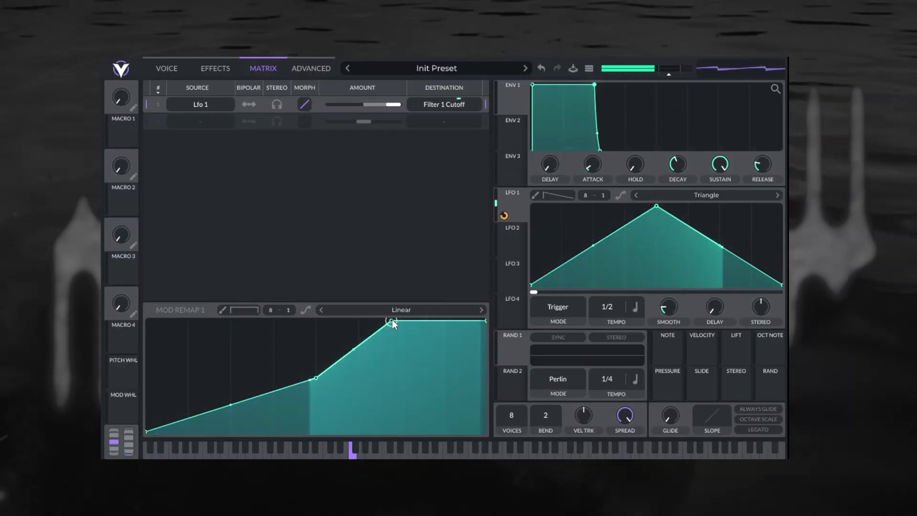
{"action": "left_click_drag", "start_coordinate": [391, 322], "coordinate": [487, 348]}
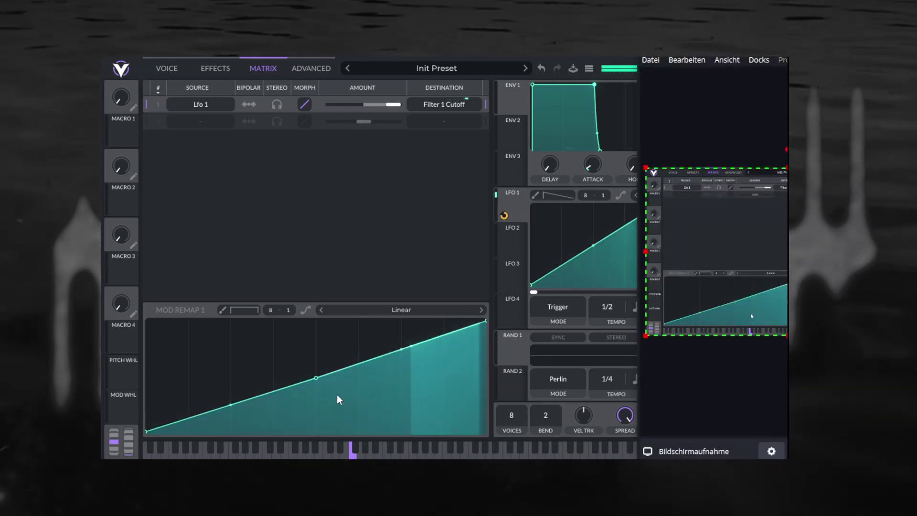
{"action": "left_click_drag", "start_coordinate": [231, 404], "coordinate": [314, 414]}
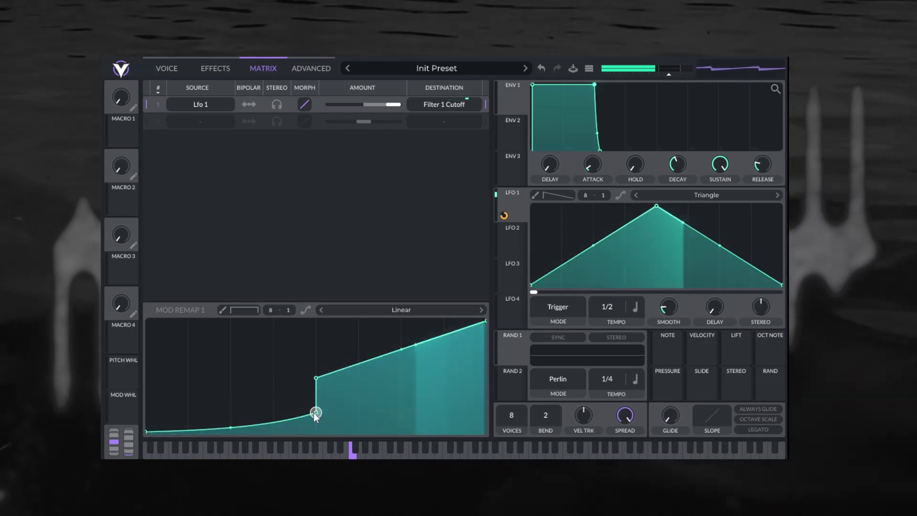
{"action": "key", "text": "alt+Tab"}
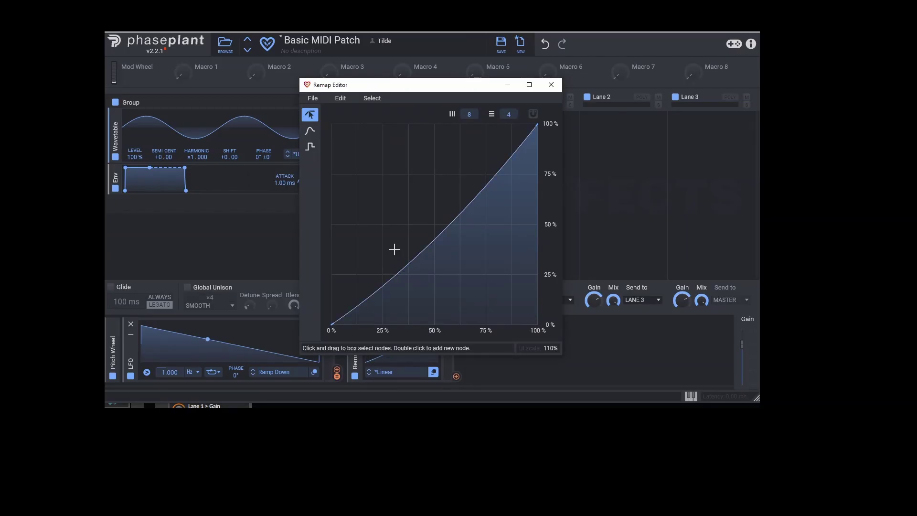
Step: Expand the Spectrum device after MTransformer to view the 100 Hz test tone
{"action": "double_click", "coordinate": [395, 249]}
{"action": "left_click_drag", "start_coordinate": [394, 249], "coordinate": [405, 162]}
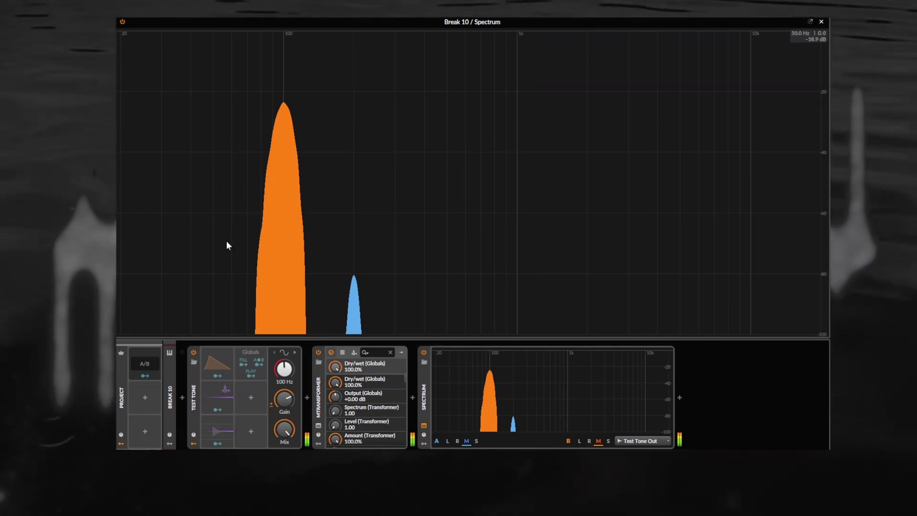
Step: Open the MTransformer window, make it narrower and move it aside to reveal the spectrum
{"action": "left_click", "coordinate": [319, 425]}
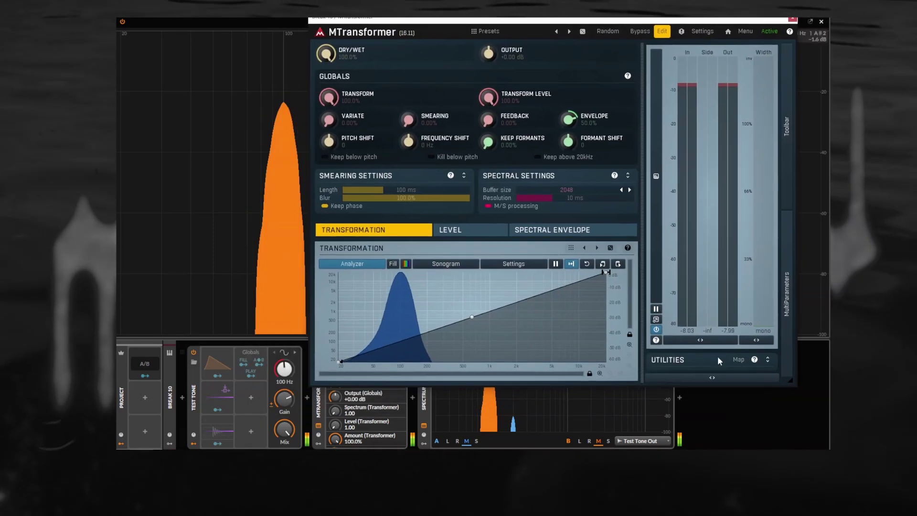
{"action": "left_click_drag", "start_coordinate": [797, 388], "coordinate": [774, 359]}
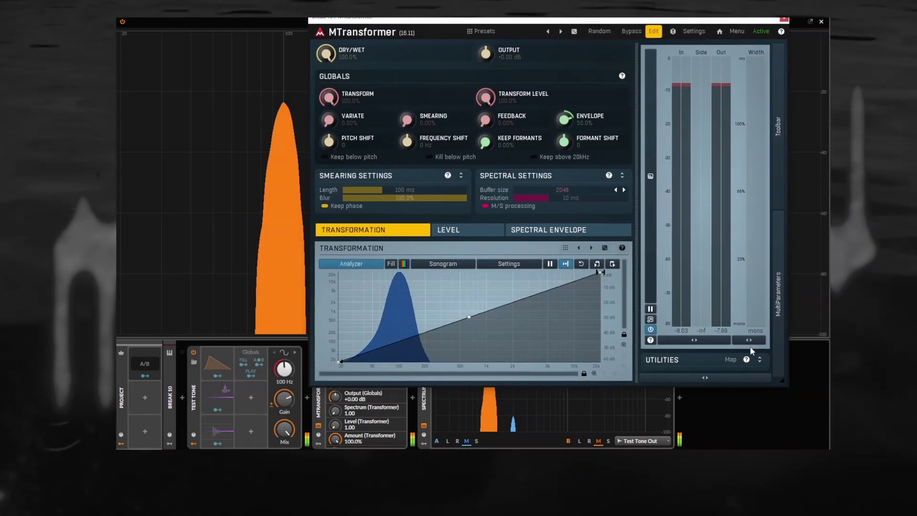
{"action": "left_click_drag", "start_coordinate": [483, 25], "coordinate": [582, 18]}
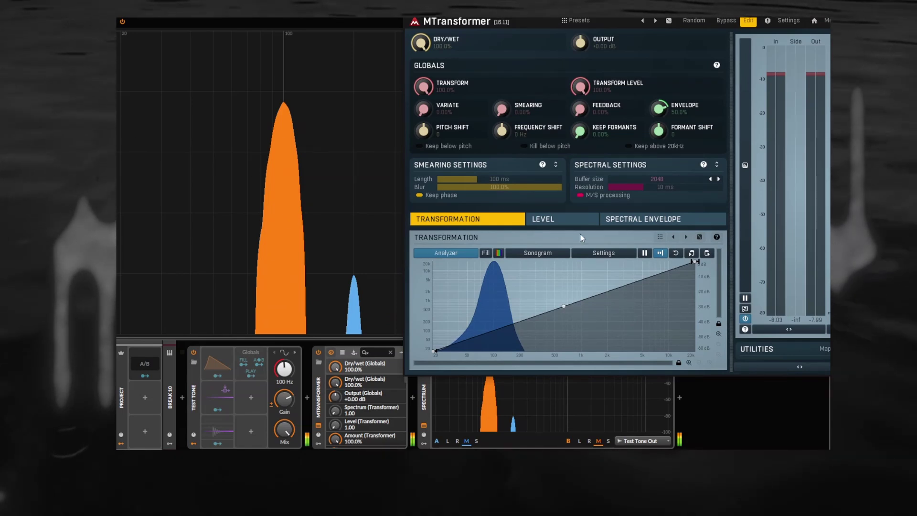
Step: Bend the frequency Transformation curve's midpoint down, then up, then reset it to a straight line
{"action": "mouse_move", "coordinate": [493, 329]}
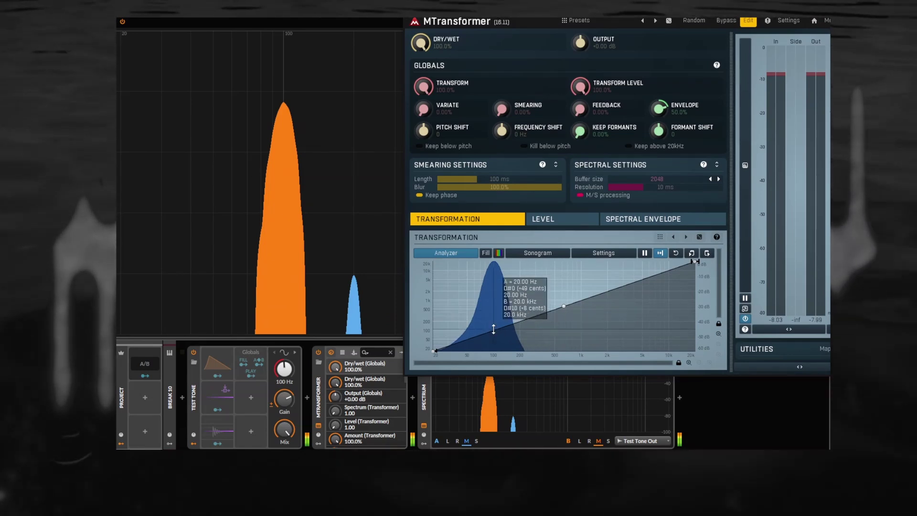
{"action": "left_click_drag", "start_coordinate": [564, 306], "coordinate": [558, 366]}
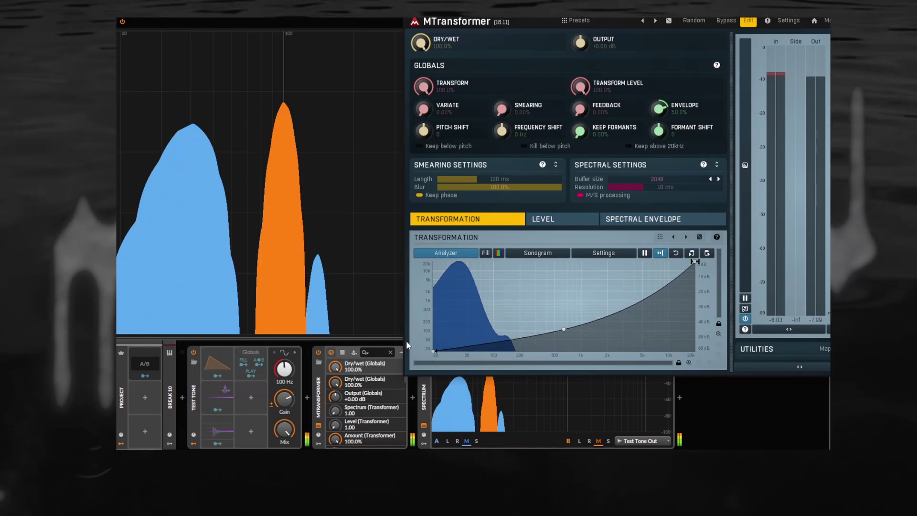
{"action": "left_click_drag", "start_coordinate": [563, 332], "coordinate": [558, 240]}
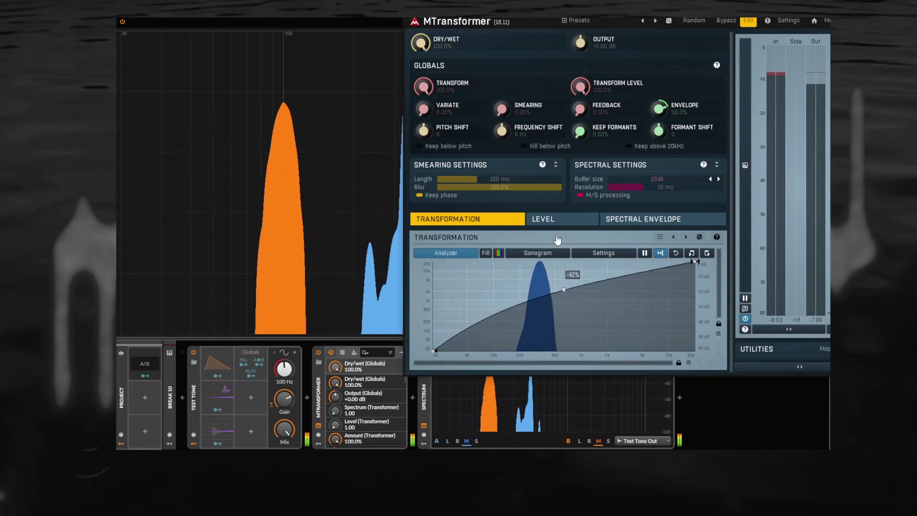
{"action": "double_click", "coordinate": [564, 290]}
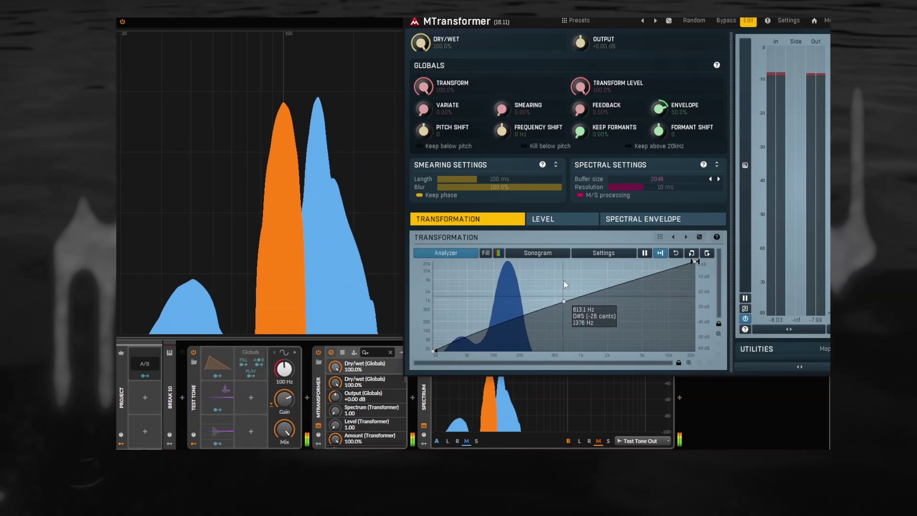
Step: Try bending the LEVEL curve's midpoint and leave it near straight, then open the Test Tone waveform list
{"action": "left_click", "coordinate": [561, 221]}
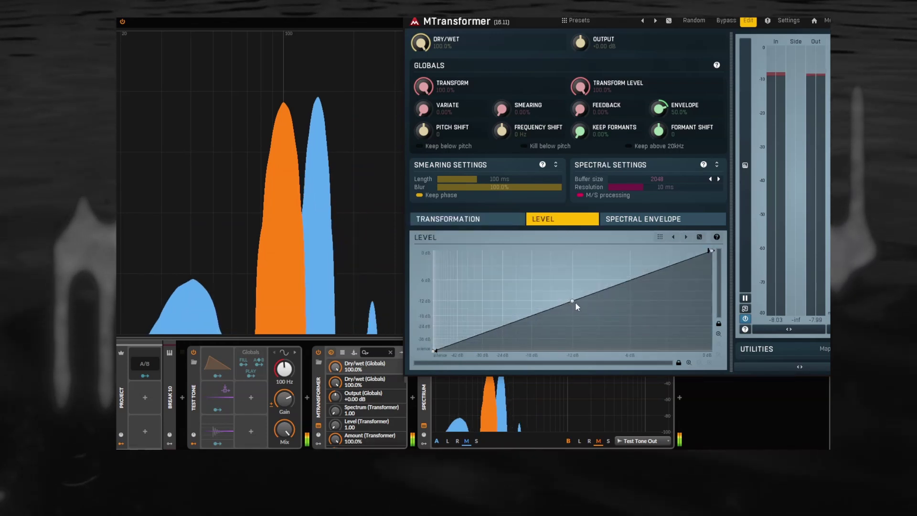
{"action": "mouse_move", "coordinate": [573, 306]}
{"action": "left_mouse_down"}
{"action": "mouse_move", "coordinate": [574, 273]}
{"action": "mouse_move", "coordinate": [573, 294]}
{"action": "left_mouse_up"}
{"action": "left_click", "coordinate": [486, 220]}
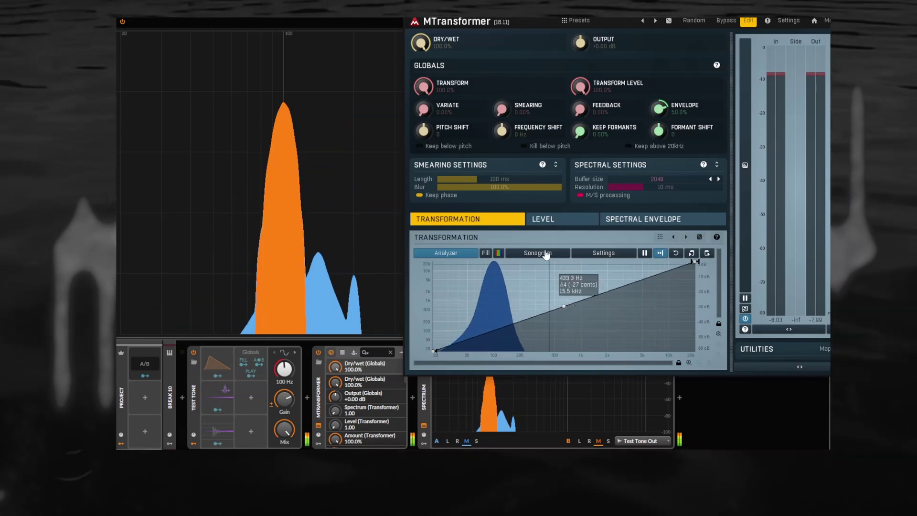
{"action": "left_click", "coordinate": [561, 218]}
{"action": "mouse_move", "coordinate": [571, 296]}
{"action": "left_mouse_down"}
{"action": "mouse_move", "coordinate": [573, 262]}
{"action": "mouse_move", "coordinate": [572, 302]}
{"action": "left_mouse_up"}
{"action": "left_click", "coordinate": [284, 352]}
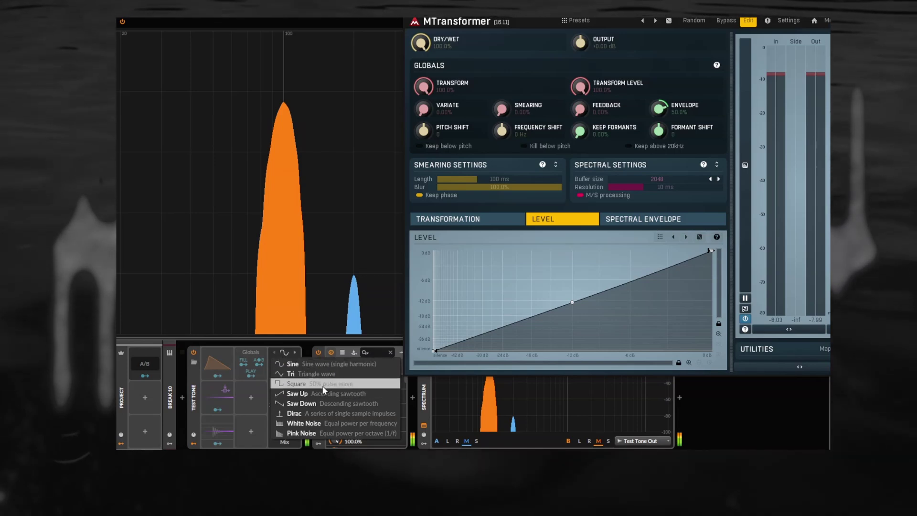
Step: Set the test tone to Saw Up and bow the level curve upward to lift quiet harmonics
{"action": "left_click", "coordinate": [296, 393]}
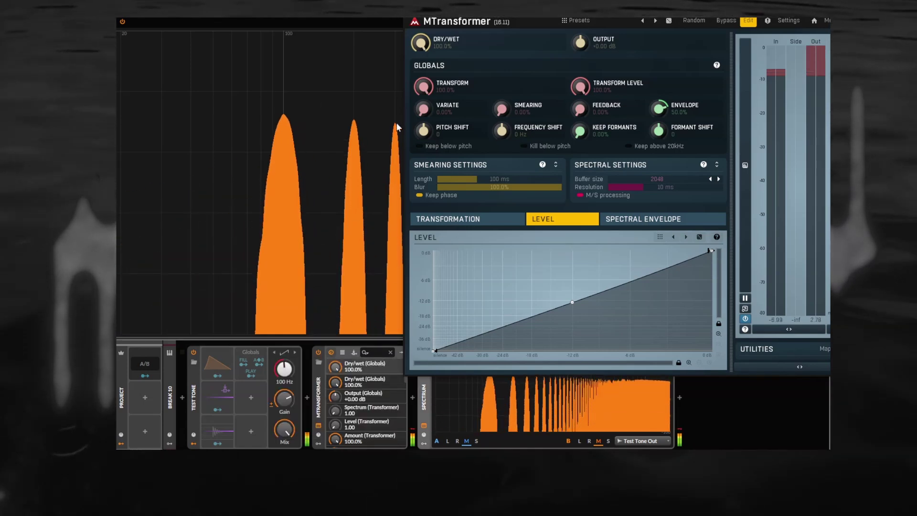
{"action": "left_click_drag", "start_coordinate": [590, 9], "coordinate": [642, 11]}
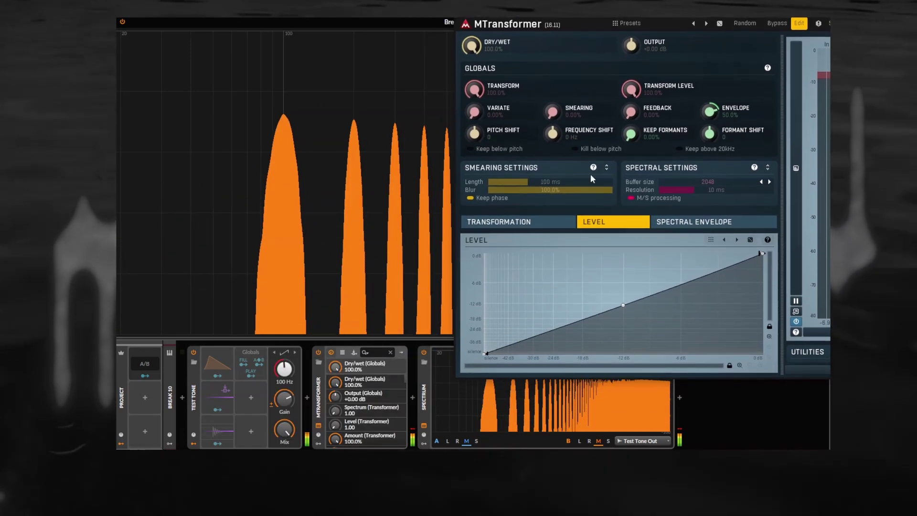
{"action": "left_click_drag", "start_coordinate": [623, 309], "coordinate": [615, 179]}
Step: Bow the level curve down to the bottom so the quieter harmonics drop further
{"action": "left_click_drag", "start_coordinate": [592, 19], "coordinate": [483, 158]}
{"action": "left_click_drag", "start_coordinate": [603, 182], "coordinate": [641, 34]}
{"action": "left_click_drag", "start_coordinate": [622, 280], "coordinate": [622, 367]}
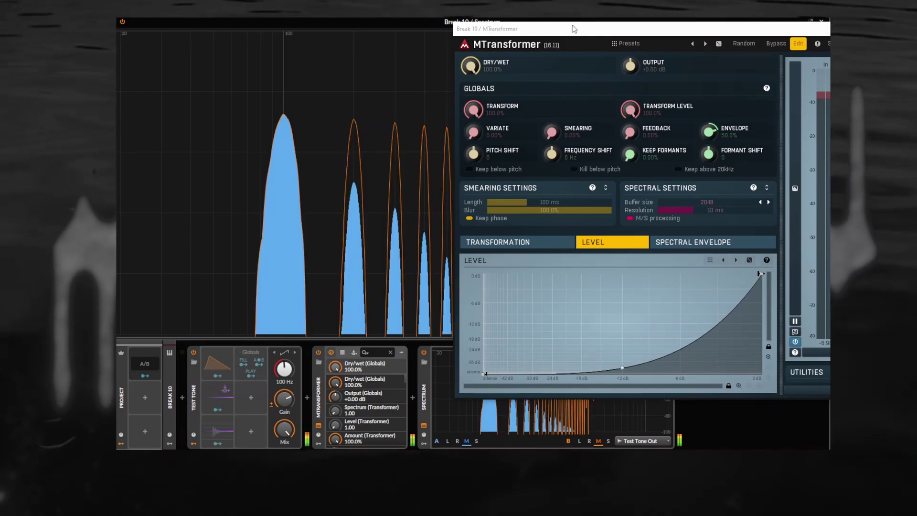
{"action": "left_click_drag", "start_coordinate": [573, 29], "coordinate": [722, 180]}
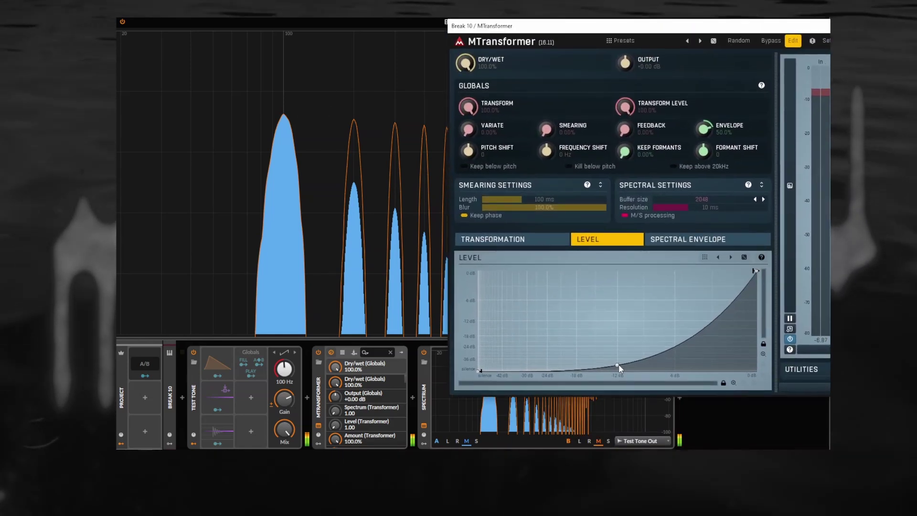
Step: Reset the level curve to straight, then bend the frequency curve upward and straighten it again
{"action": "double_click", "coordinate": [617, 366]}
{"action": "left_click", "coordinate": [539, 240]}
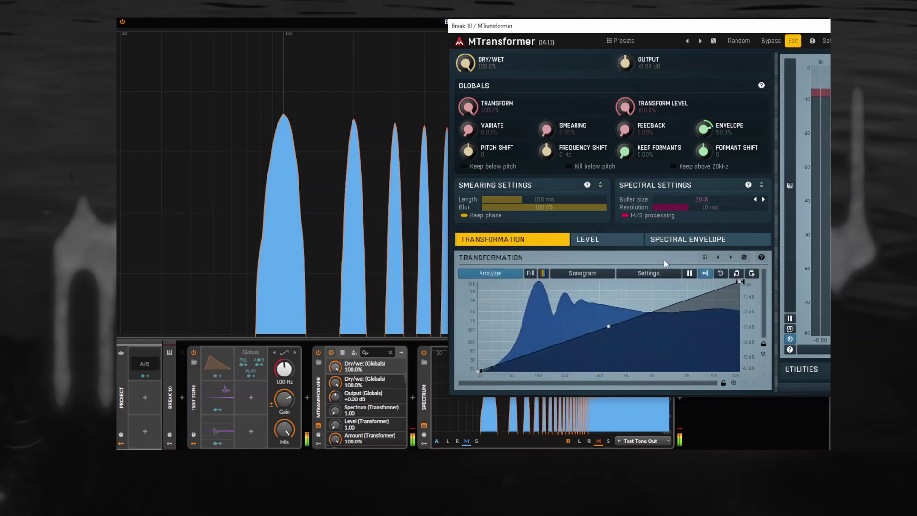
{"action": "left_click_drag", "start_coordinate": [625, 28], "coordinate": [685, 31]}
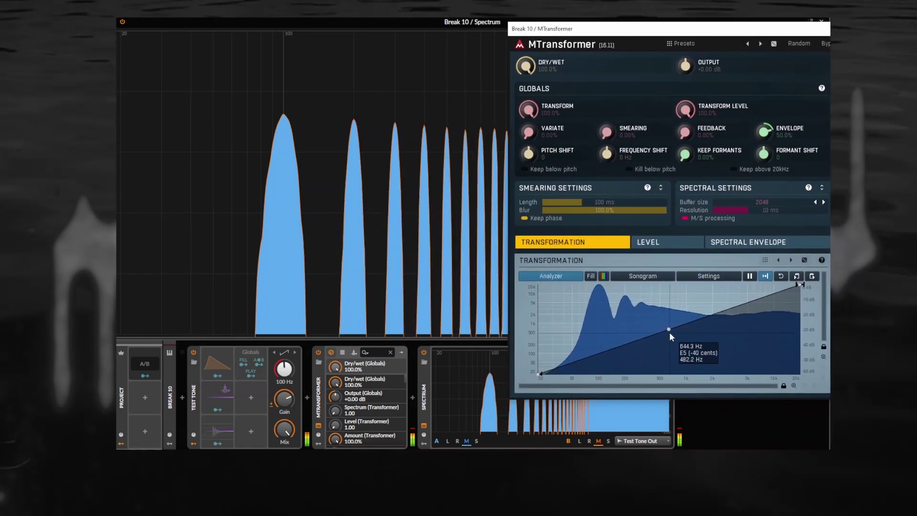
{"action": "left_click_drag", "start_coordinate": [670, 336], "coordinate": [664, 301]}
{"action": "left_click_drag", "start_coordinate": [632, 34], "coordinate": [578, 30]}
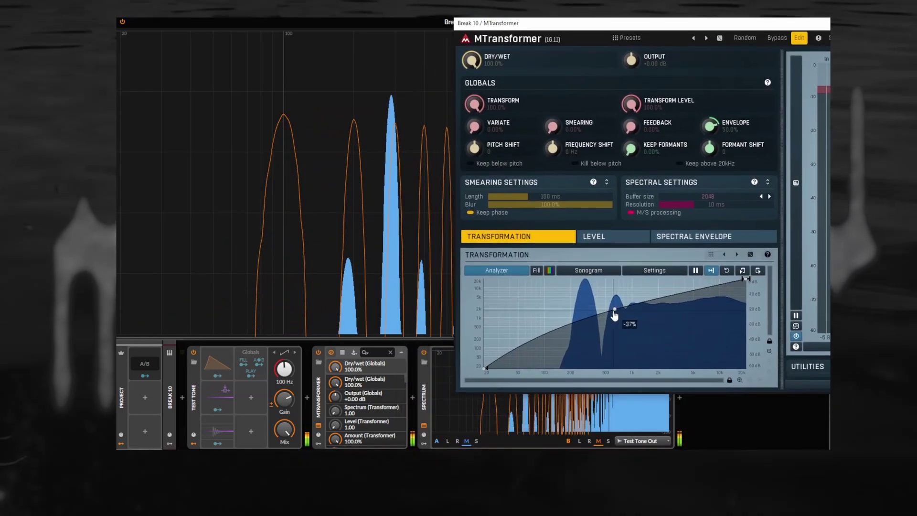
{"action": "left_click_drag", "start_coordinate": [614, 309], "coordinate": [615, 324]}
Step: Add an extra node to the frequency curve and reshape it, moving nodes near 63 Hz and 1.65 kHz
{"action": "double_click", "coordinate": [521, 355]}
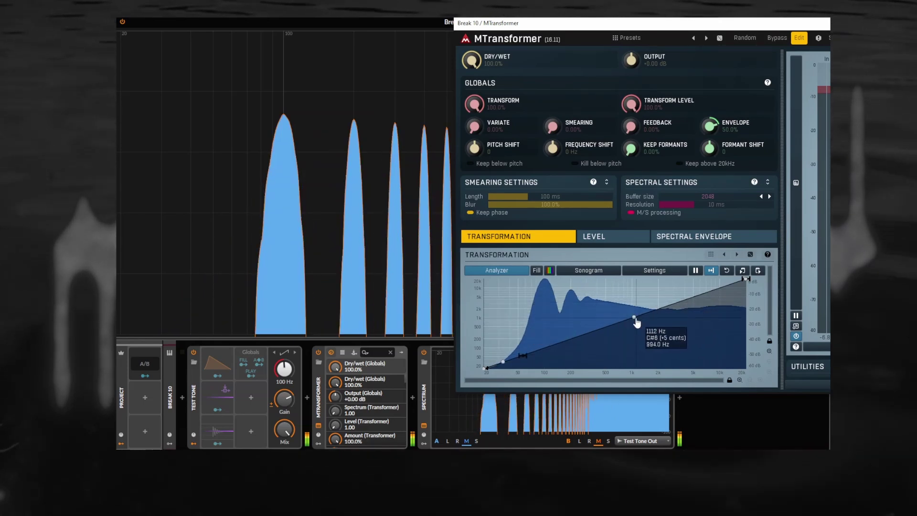
{"action": "left_click_drag", "start_coordinate": [634, 318], "coordinate": [633, 348]}
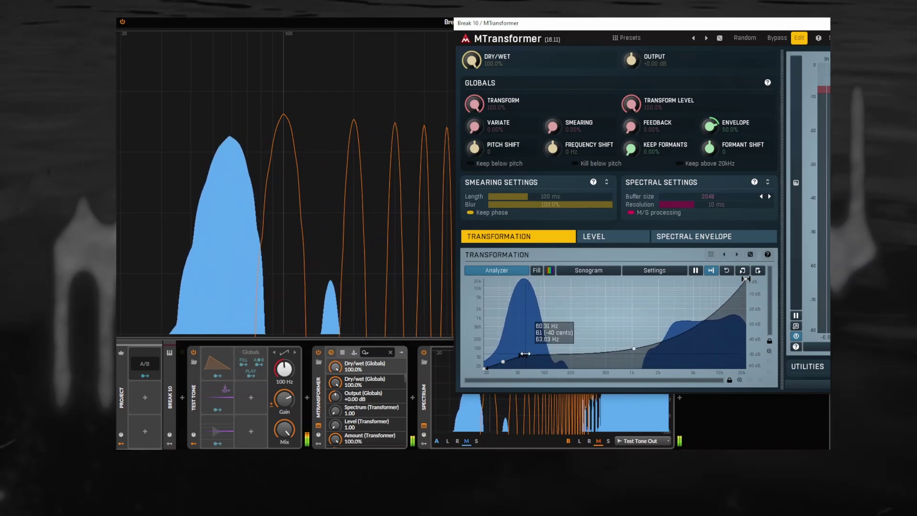
{"action": "left_click_drag", "start_coordinate": [525, 354], "coordinate": [555, 336]}
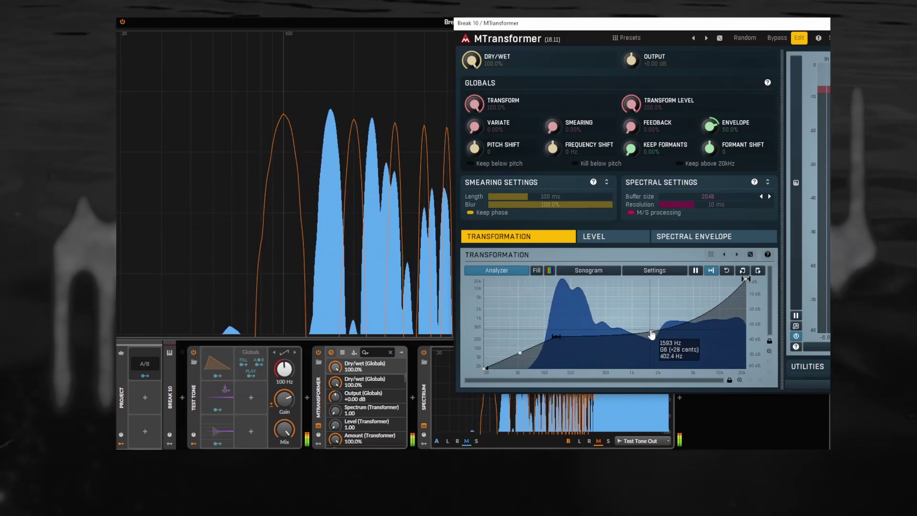
{"action": "left_click_drag", "start_coordinate": [653, 335], "coordinate": [651, 324]}
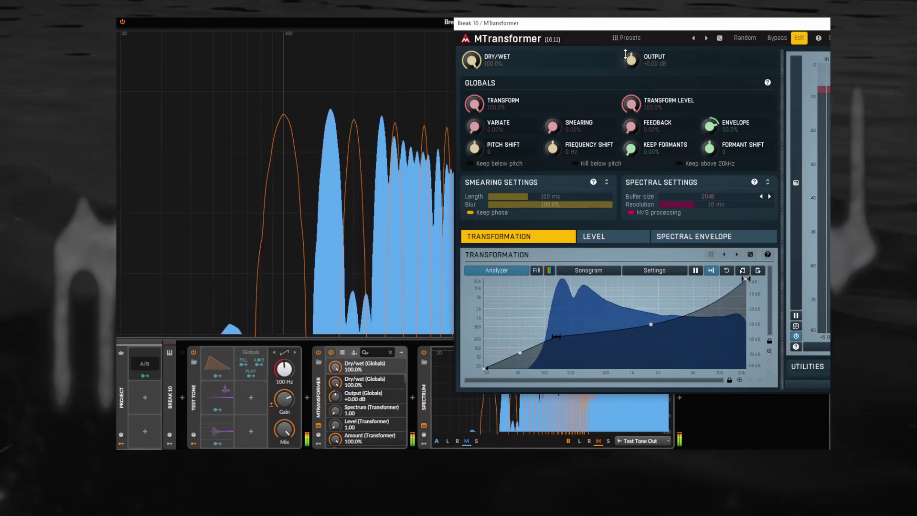
{"action": "left_click_drag", "start_coordinate": [624, 35], "coordinate": [406, 7]}
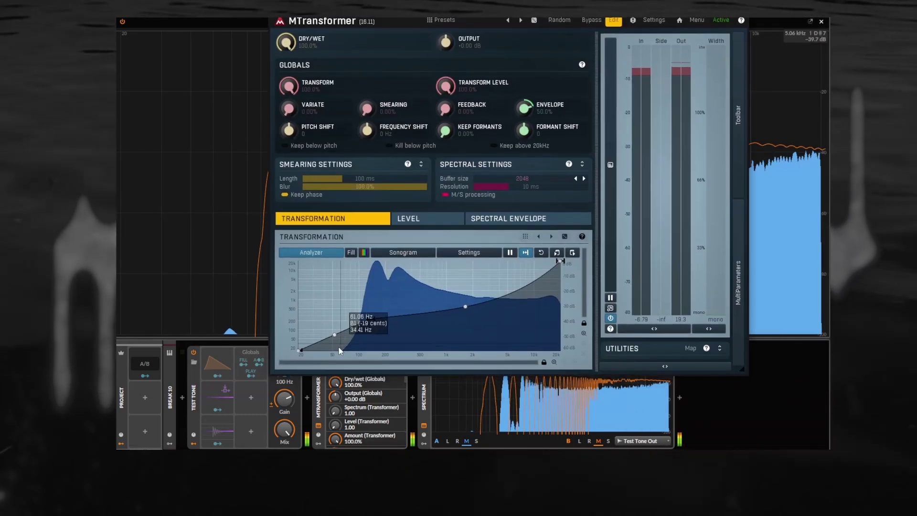